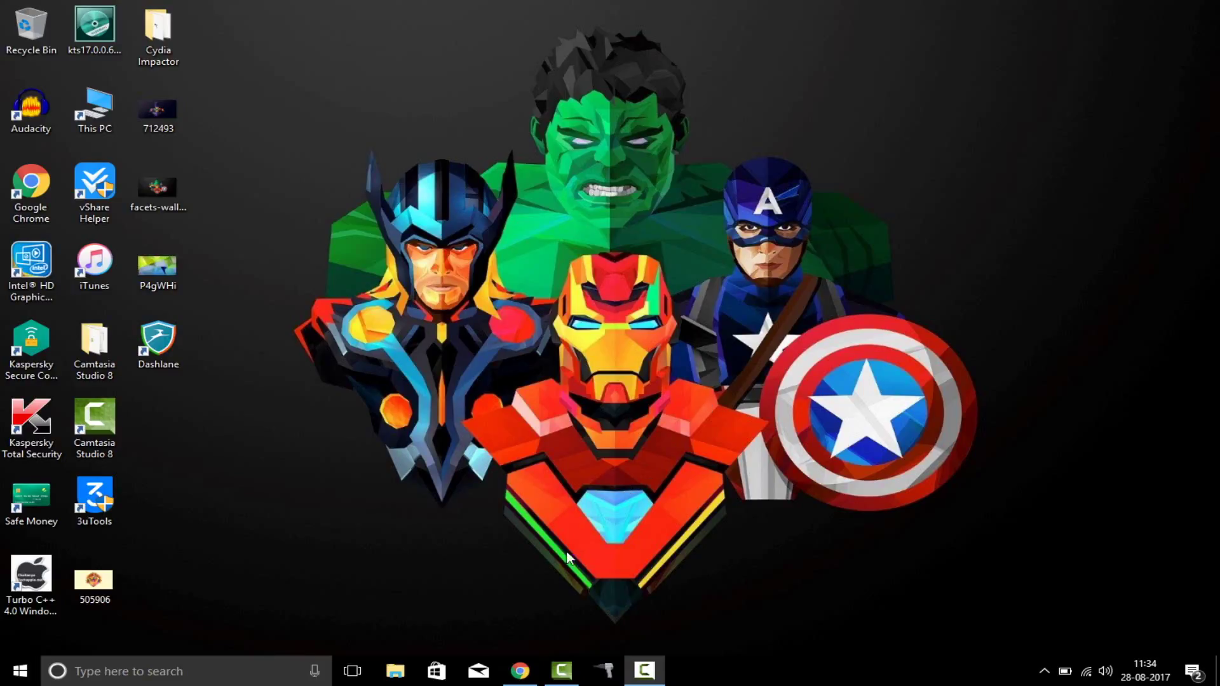
# Step: Bring Chrome back and return from the Twitter tab to the 3u.com home page
pyautogui.click(520, 671)
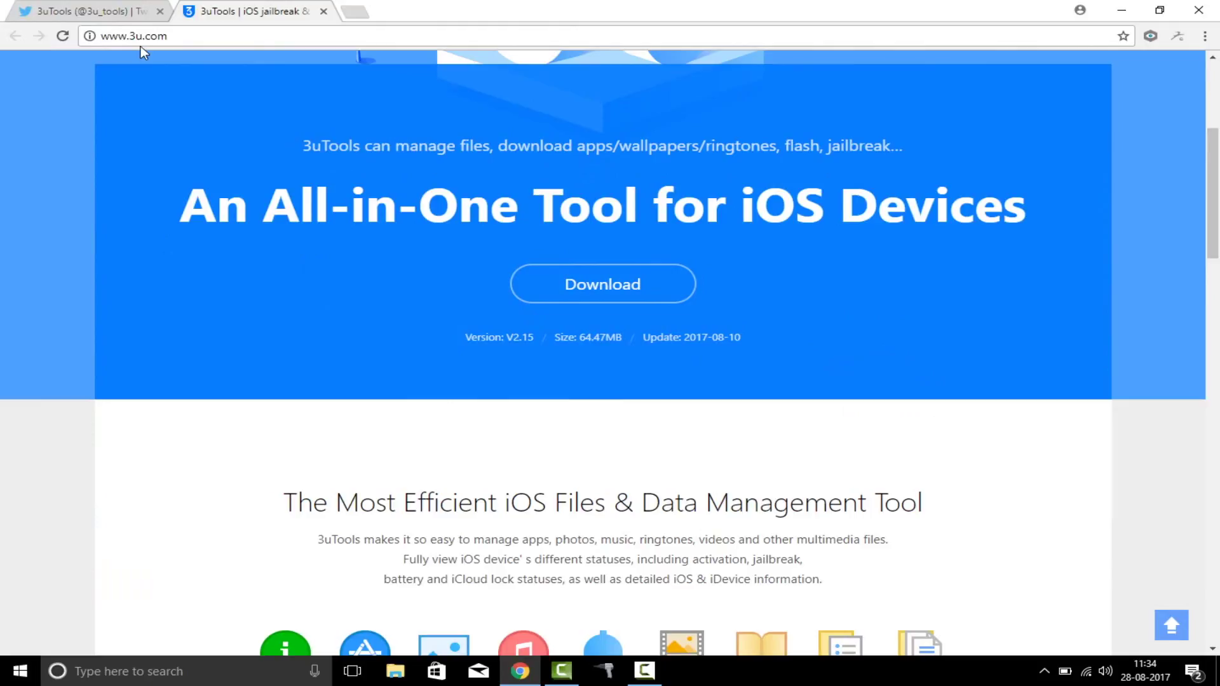
pyautogui.click(75, 9)
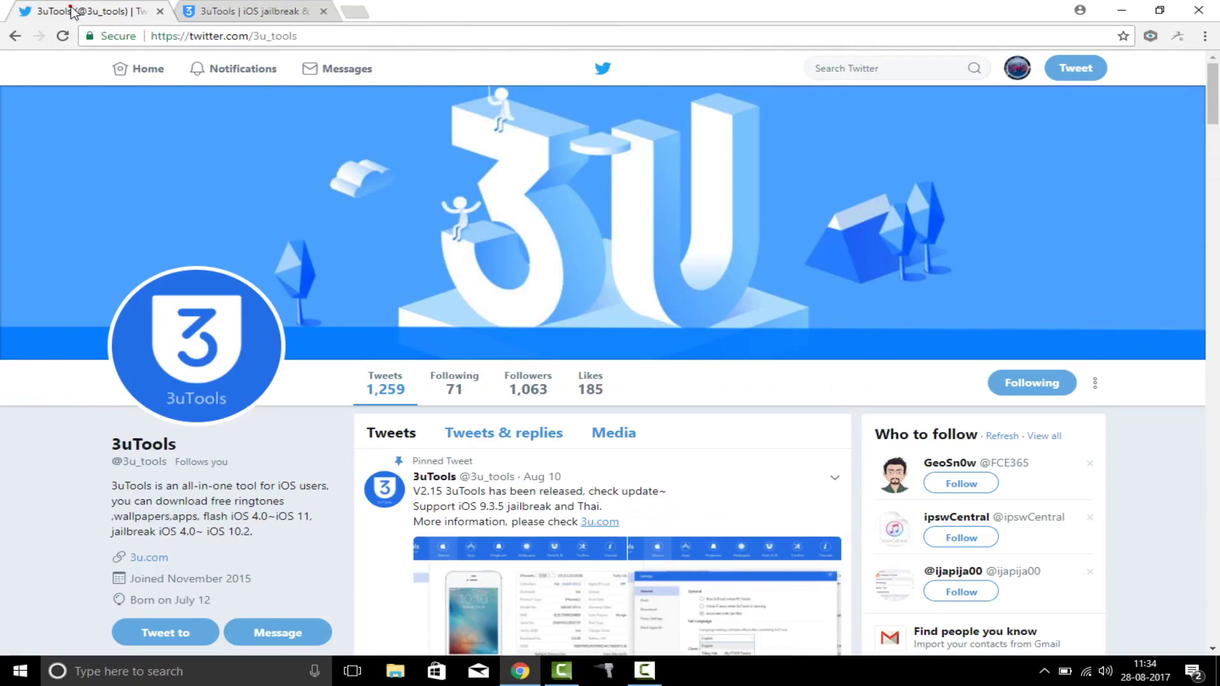
pyautogui.click(232, 10)
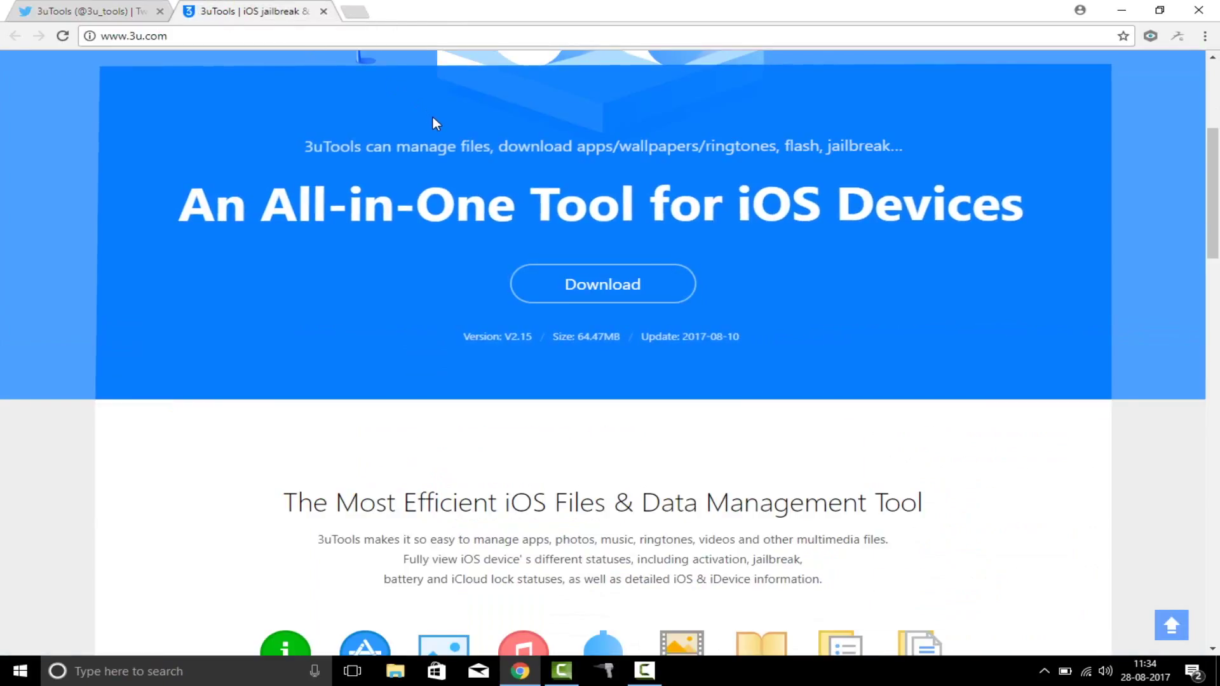
pyautogui.scroll(-5, 432, 122)
pyautogui.scroll(10, 432, 123)
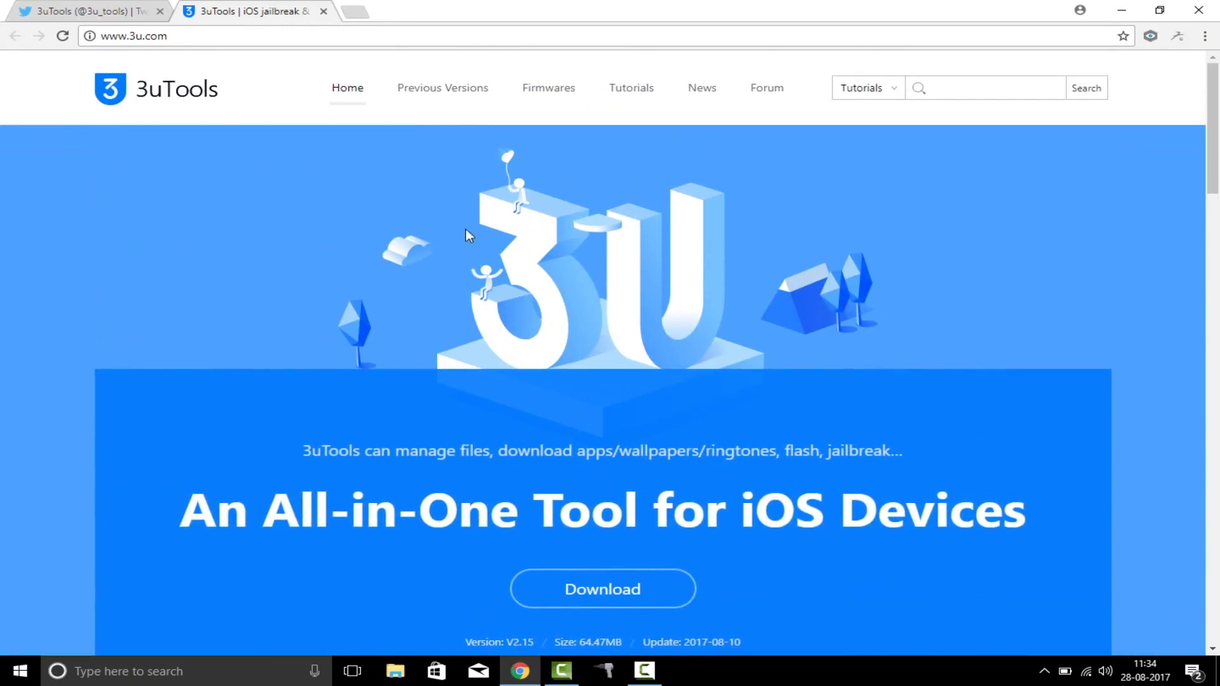
# Step: Start the 3uTools installer download, cancel it, and minimize Chrome to the desktop
pyautogui.click(587, 588)
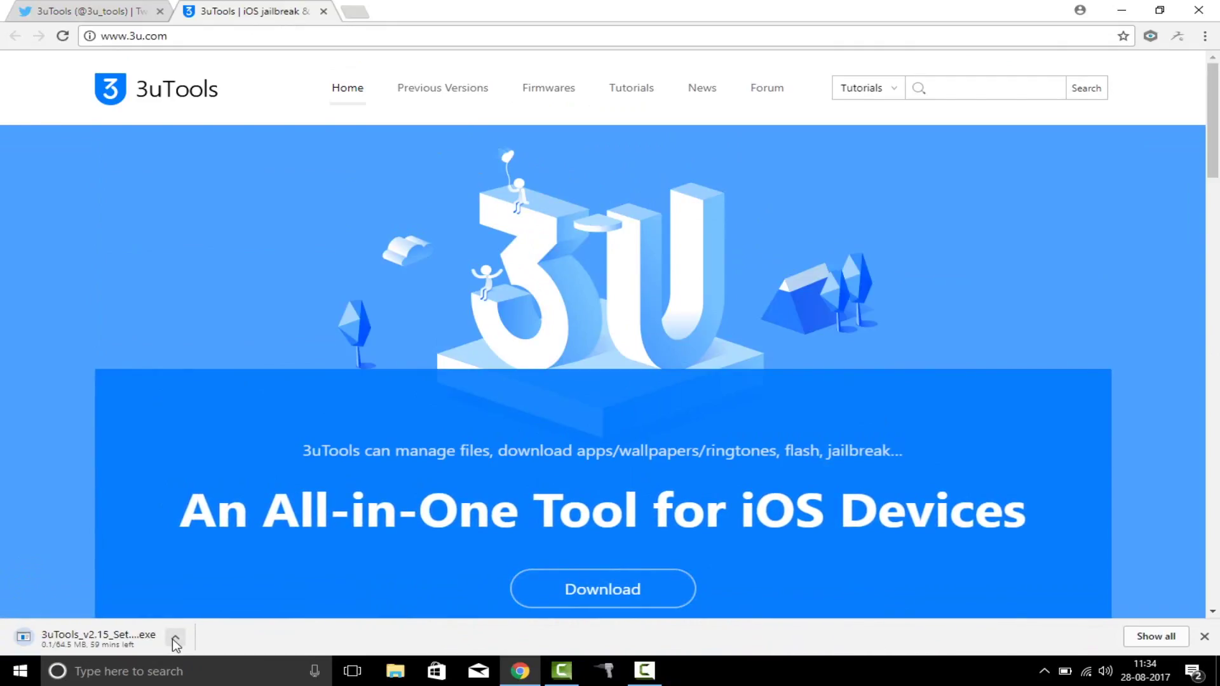
pyautogui.click(176, 639)
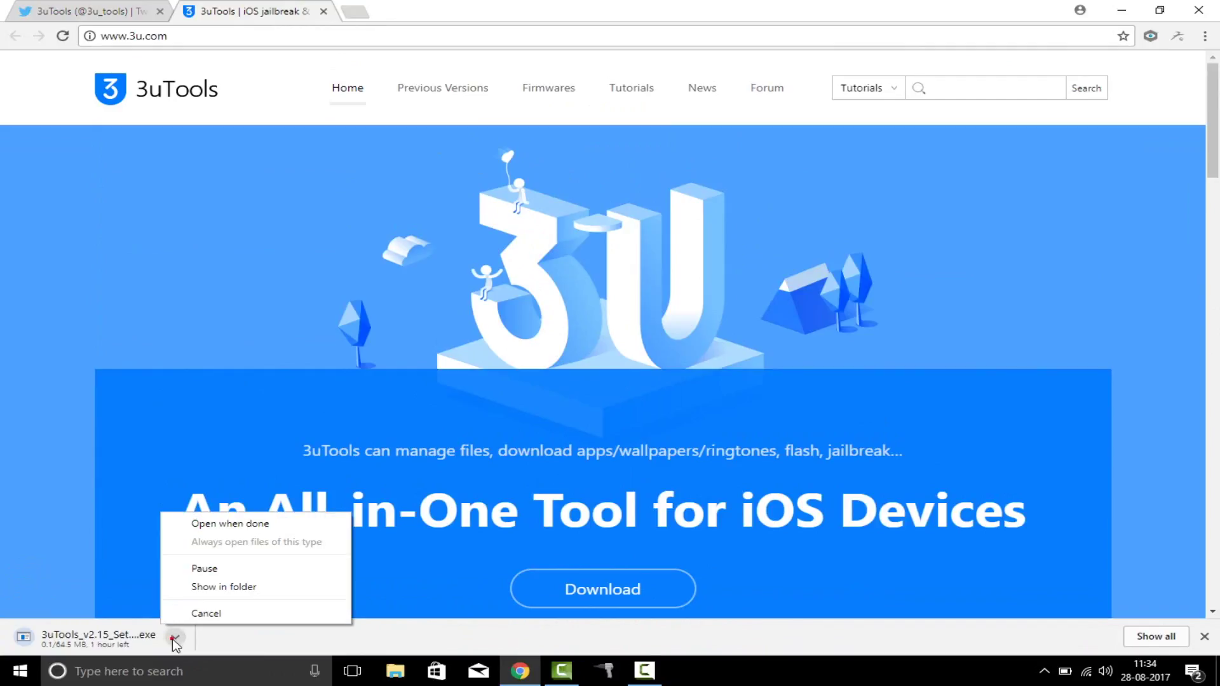
pyautogui.click(204, 614)
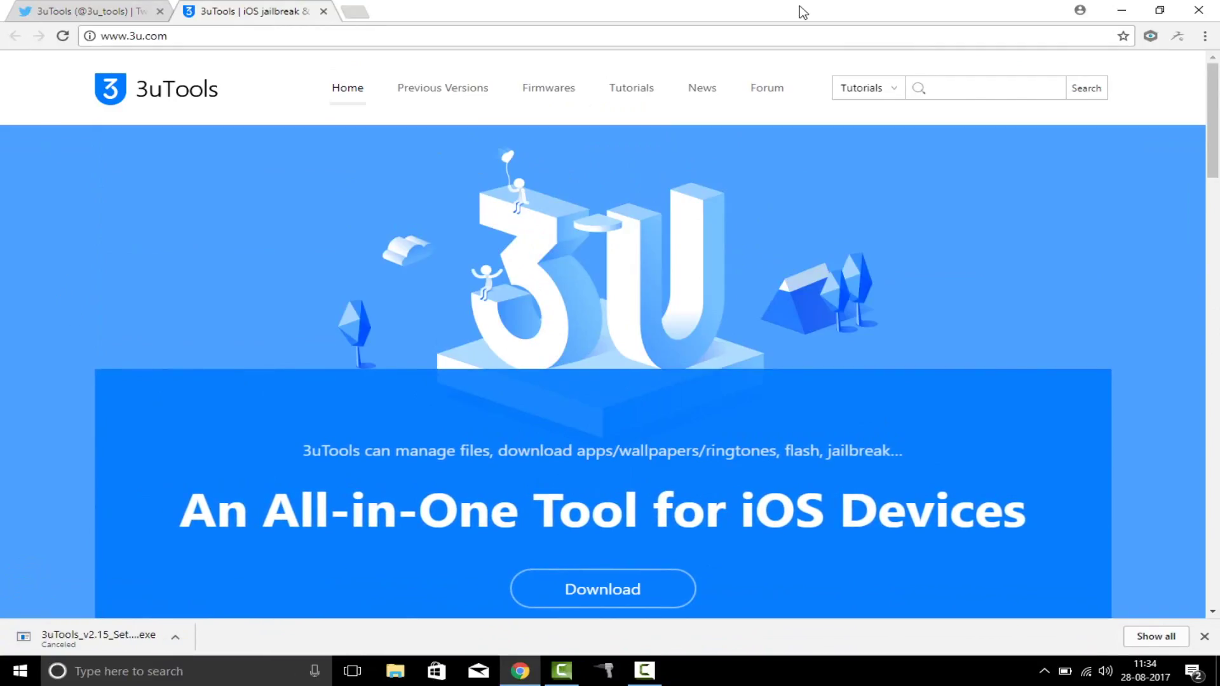
pyautogui.click(1121, 10)
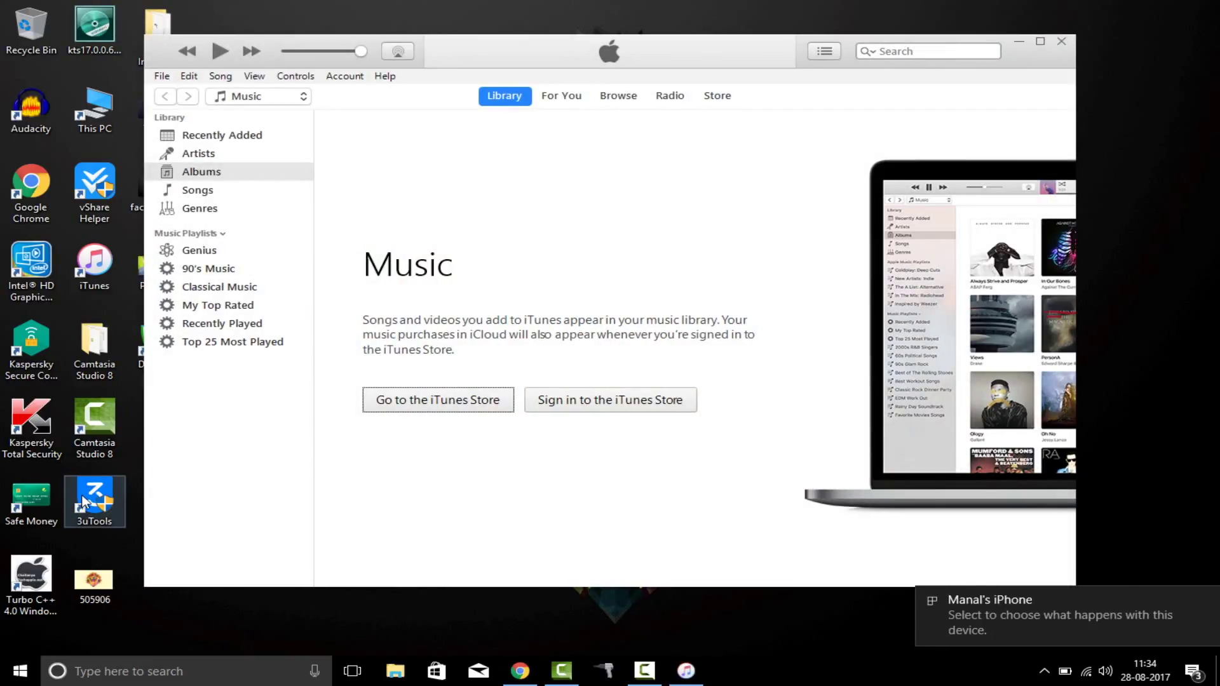
# Step: Close iTunes and start 3uTools from its desktop shortcut
pyautogui.click(1061, 41)
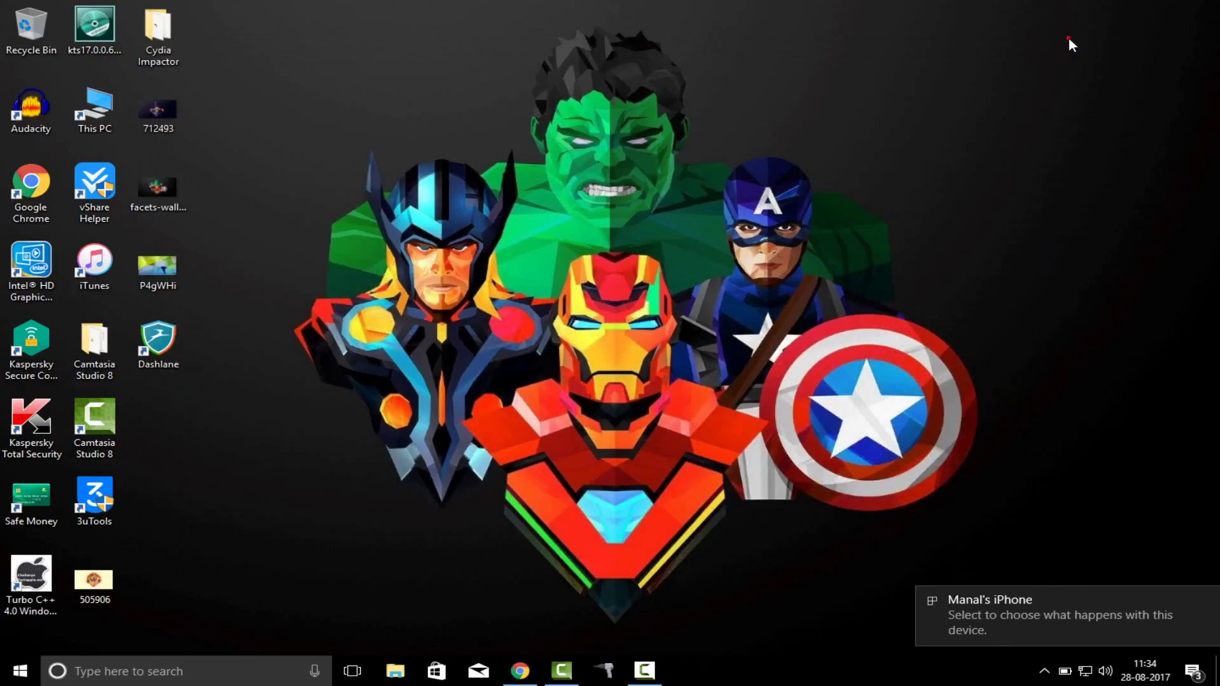
pyautogui.doubleClick(99, 504)
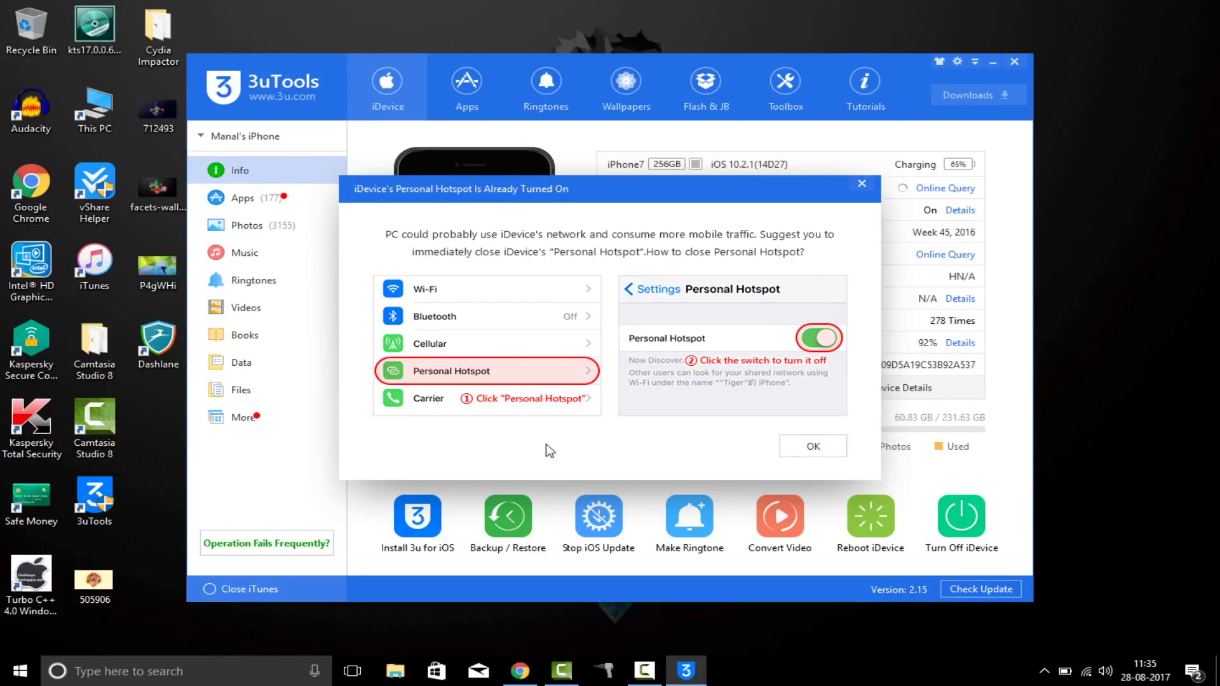
# Step: Dismiss the Personal Hotspot warning and the Connection Reminder with OK
pyautogui.click(807, 453)
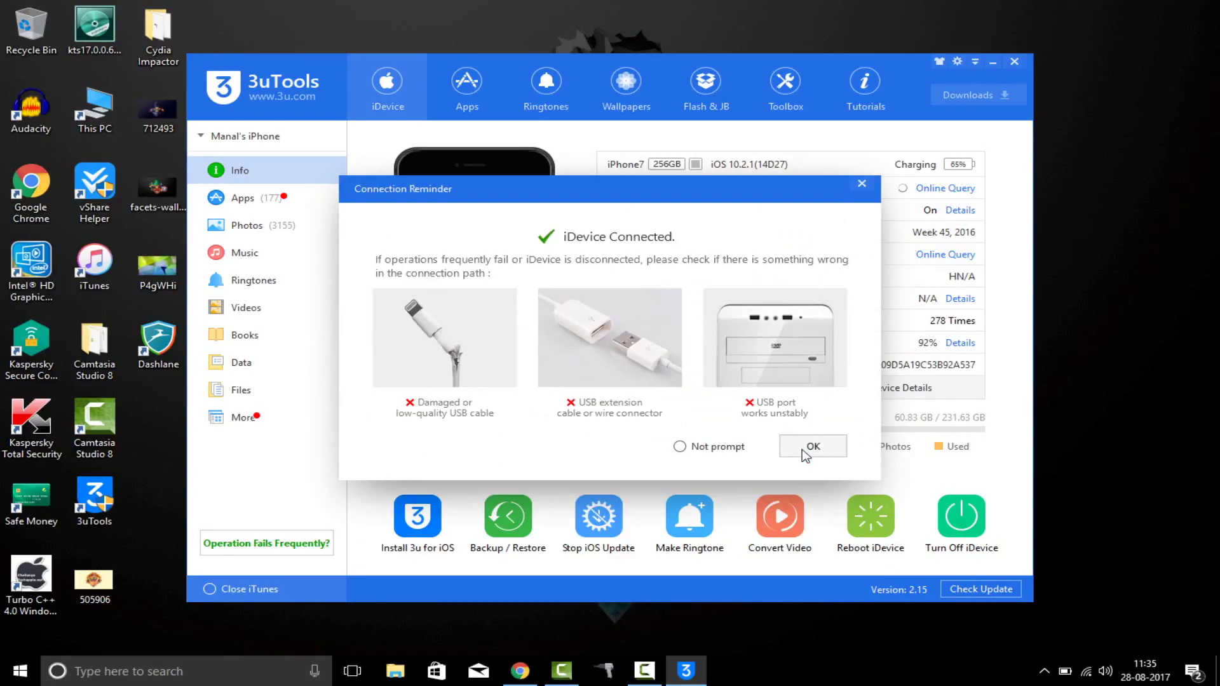
pyautogui.click(806, 452)
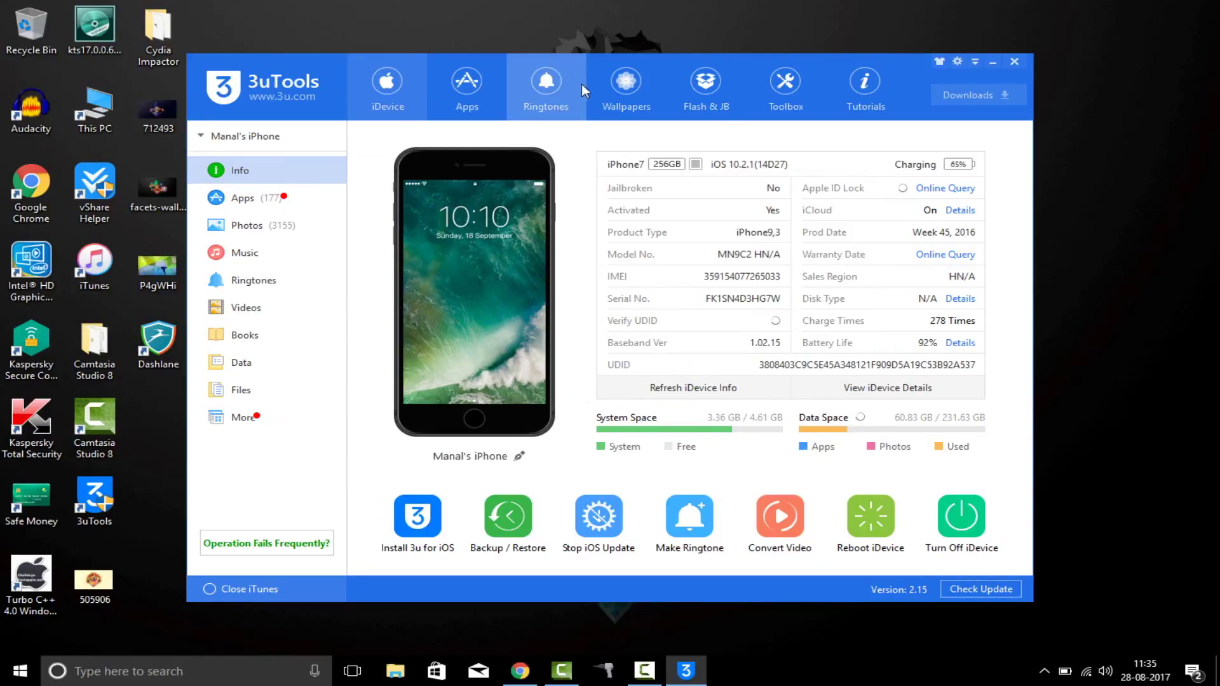
# Step: From the Ringtones catalogue, download Halsey - Don't Play and Selfie-The Chainsmokers, keeping both Selfie copies
pyautogui.click(553, 89)
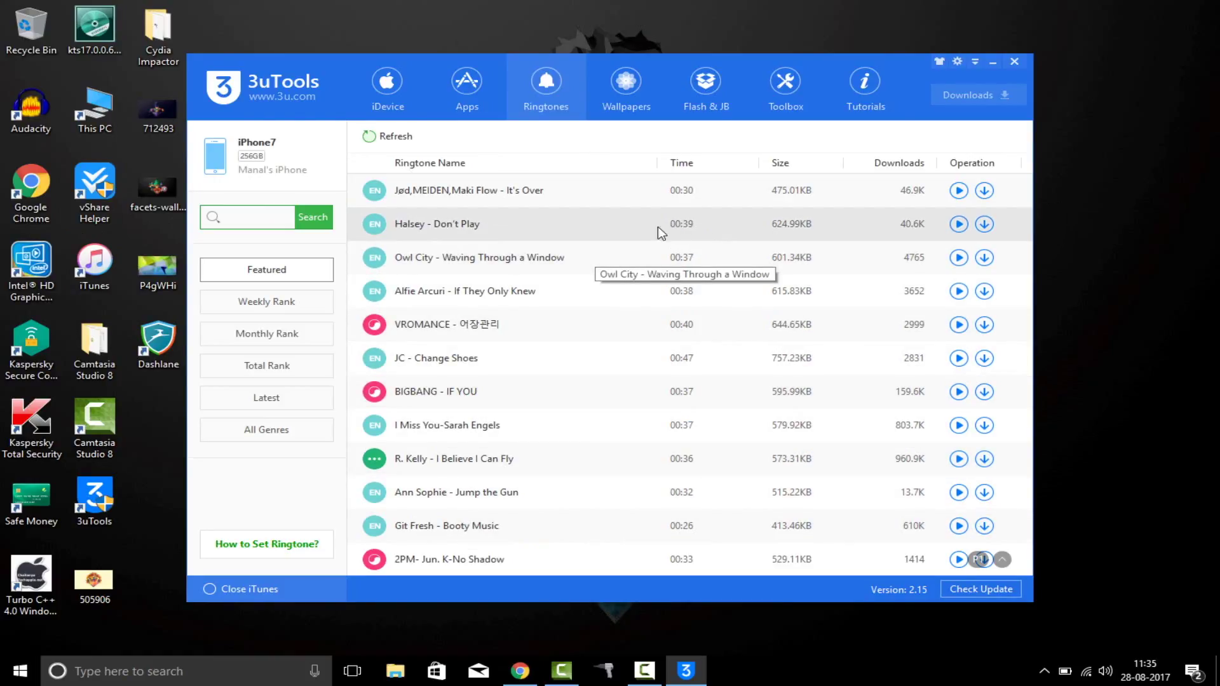
pyautogui.click(985, 225)
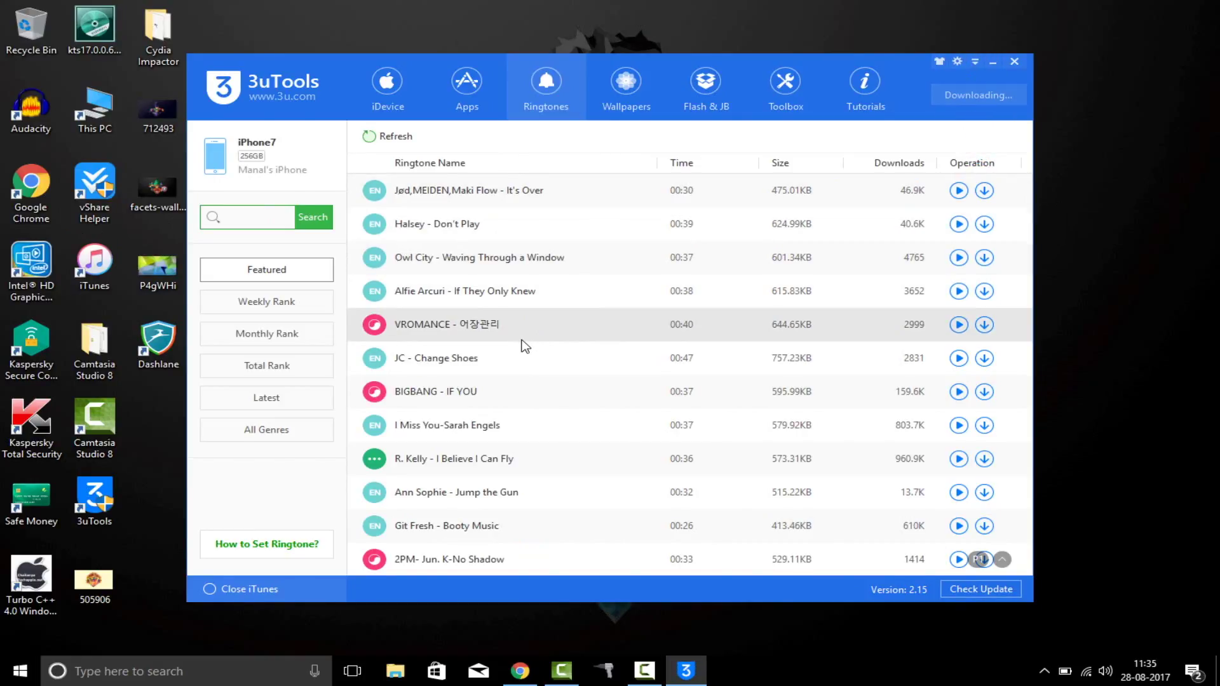
pyautogui.scroll(-10, 525, 347)
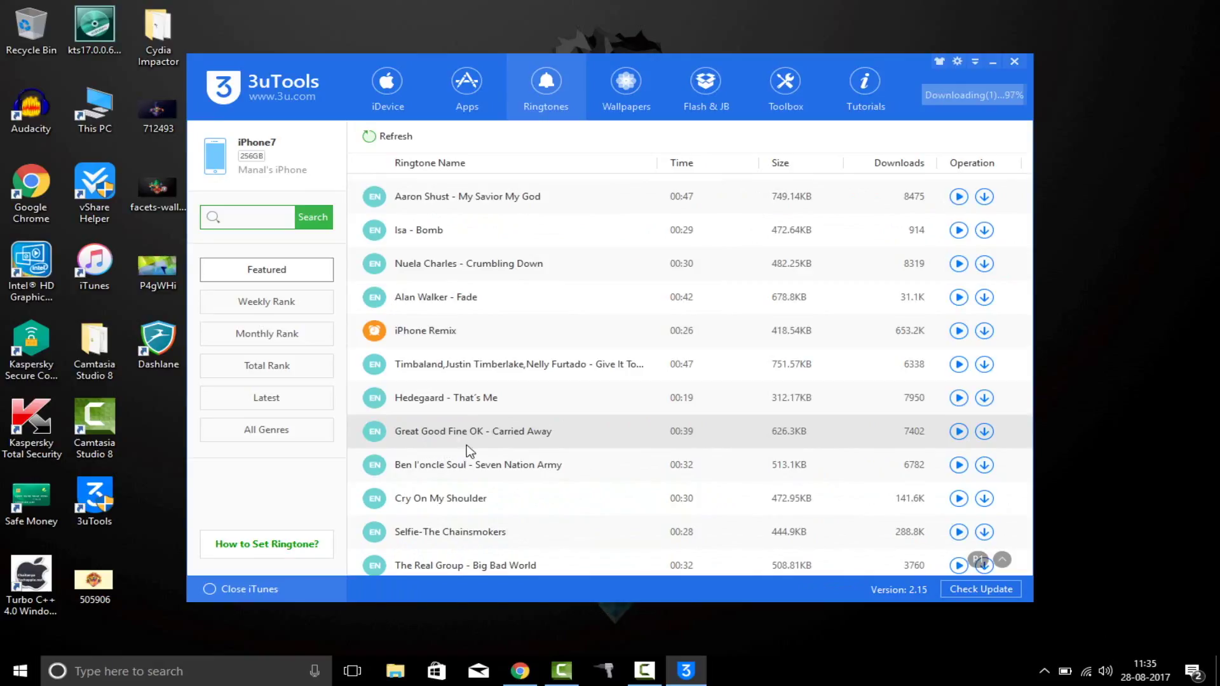
pyautogui.click(984, 535)
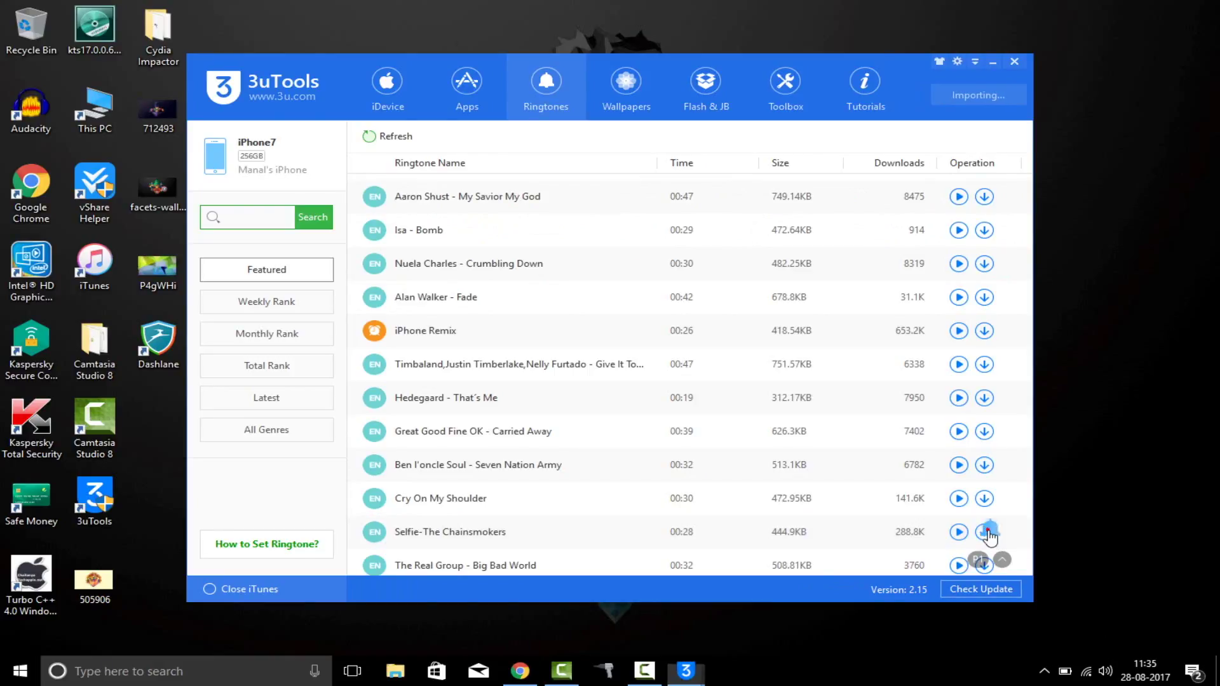
pyautogui.scroll(-5, 837, 452)
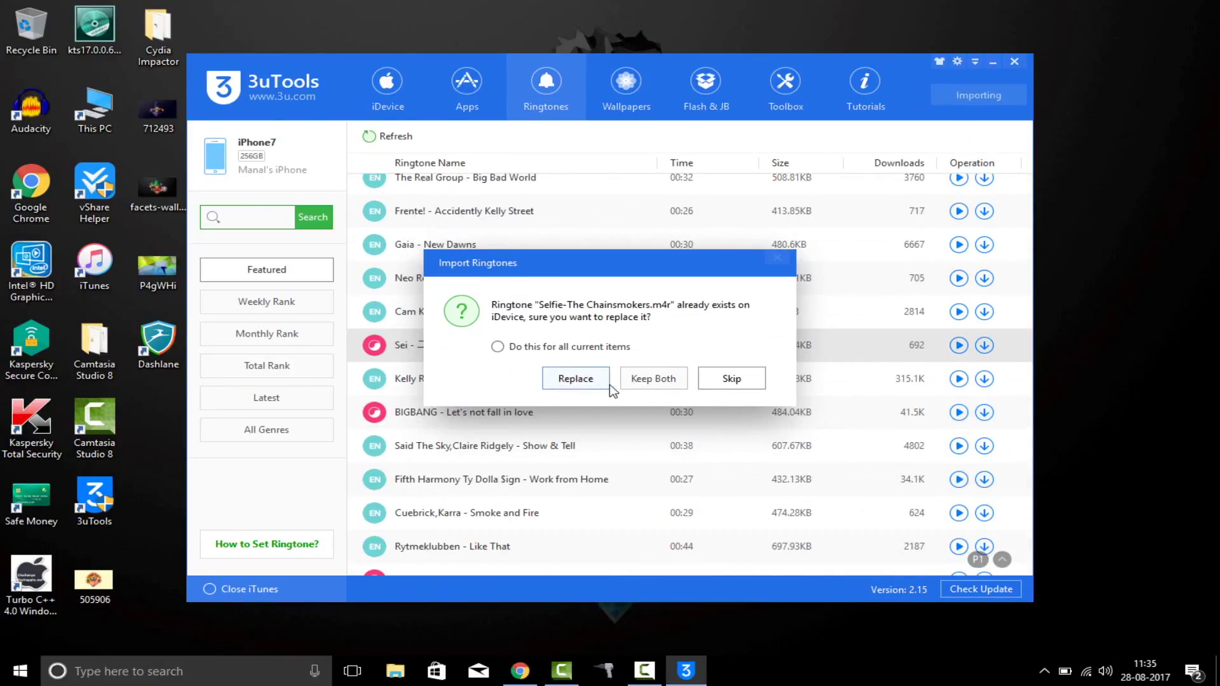
pyautogui.click(653, 381)
# Step: Download Ryan - Oowa and check the downloads list until it completes
pyautogui.scroll(-4, 655, 386)
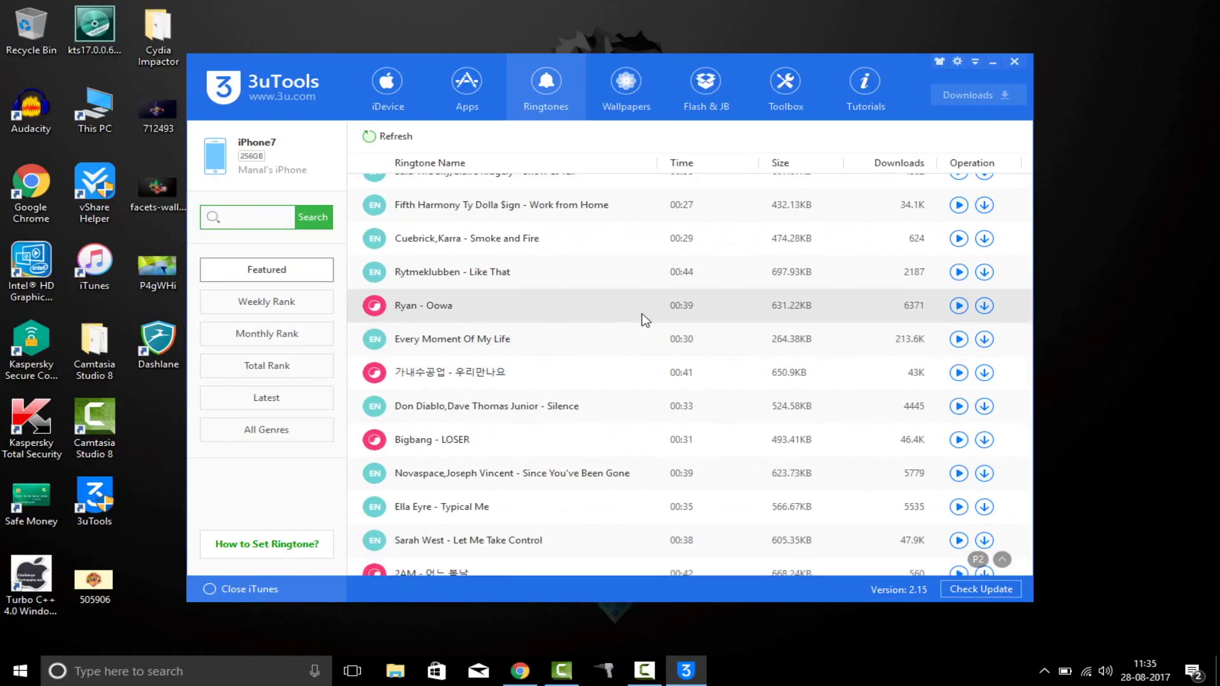
pyautogui.click(985, 307)
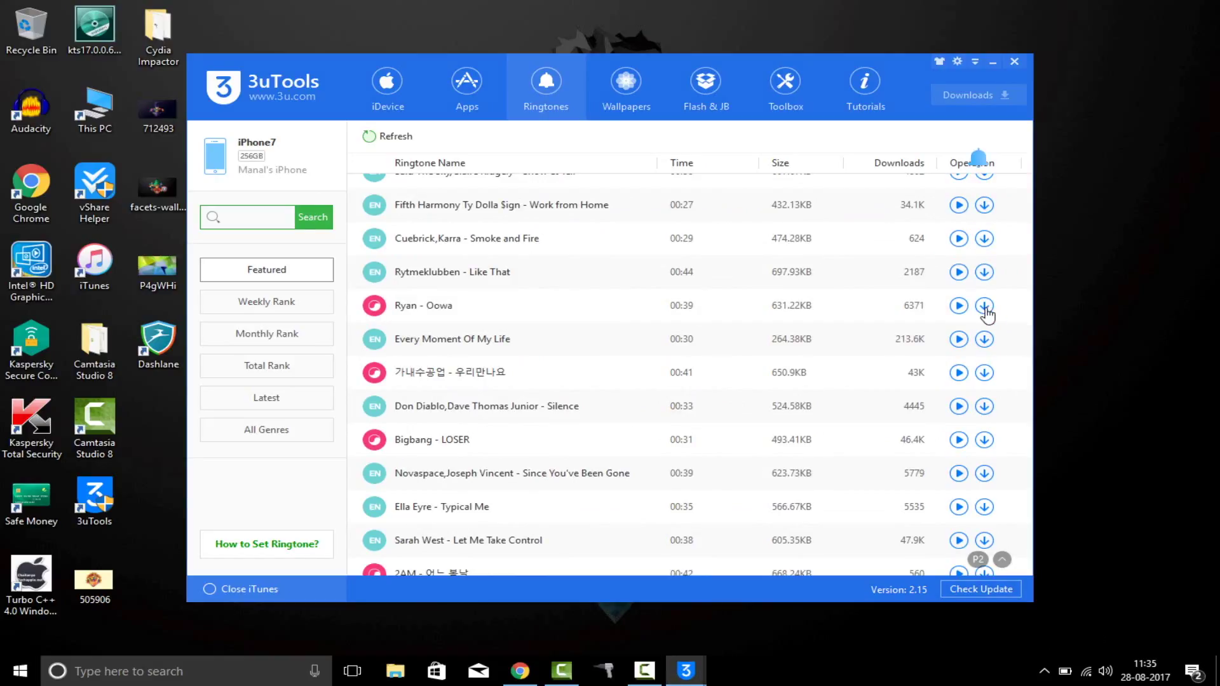
pyautogui.click(967, 93)
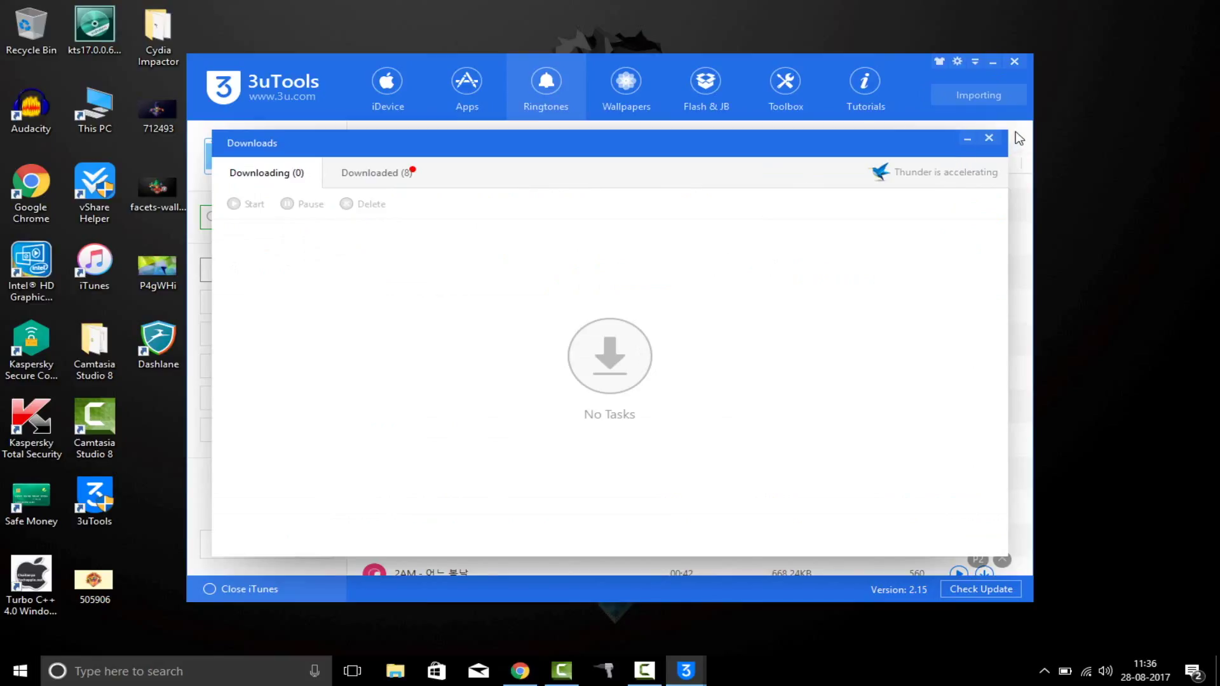
pyautogui.click(989, 138)
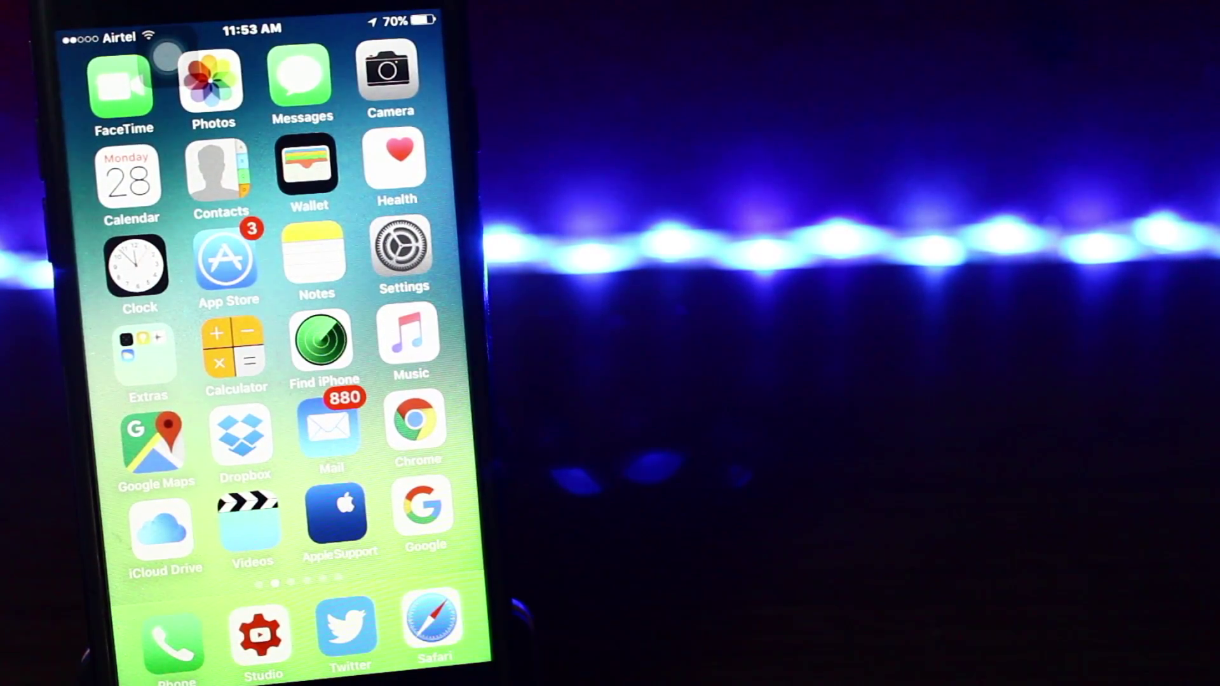
# Step: Select Ryan - Oowa under Settings > Sounds & Haptics > Ringtone, then go to the home screen
pyautogui.click(401, 248)
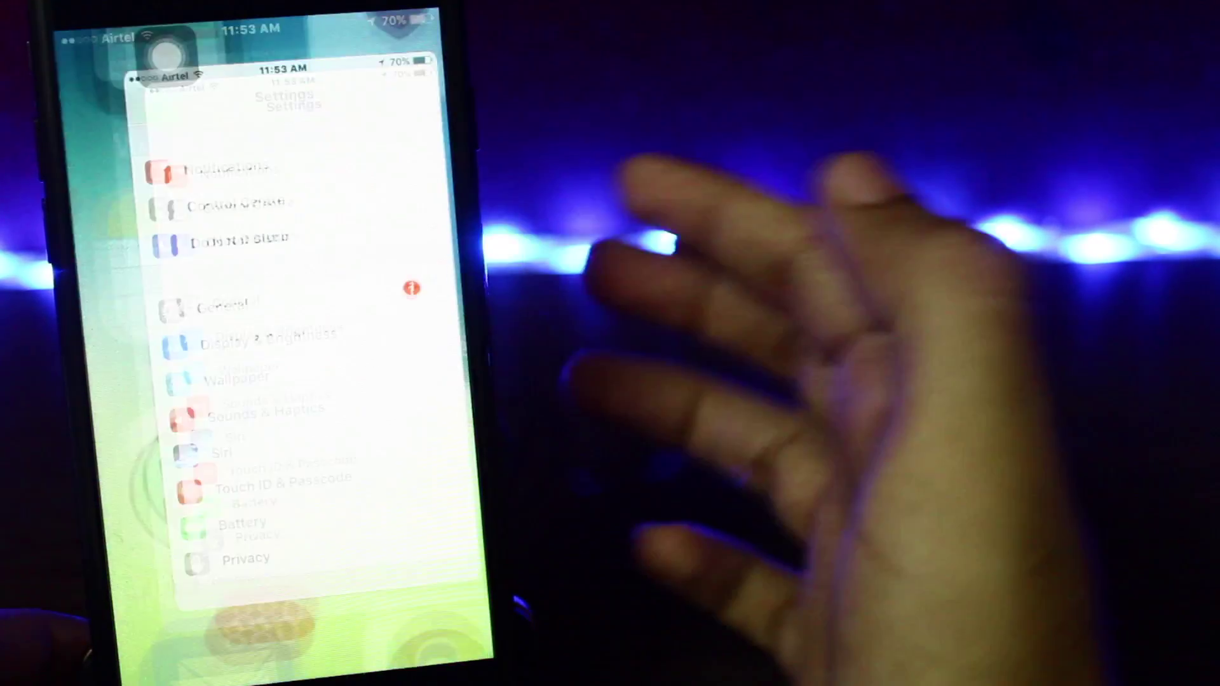
pyautogui.scroll(-3, 286, 381)
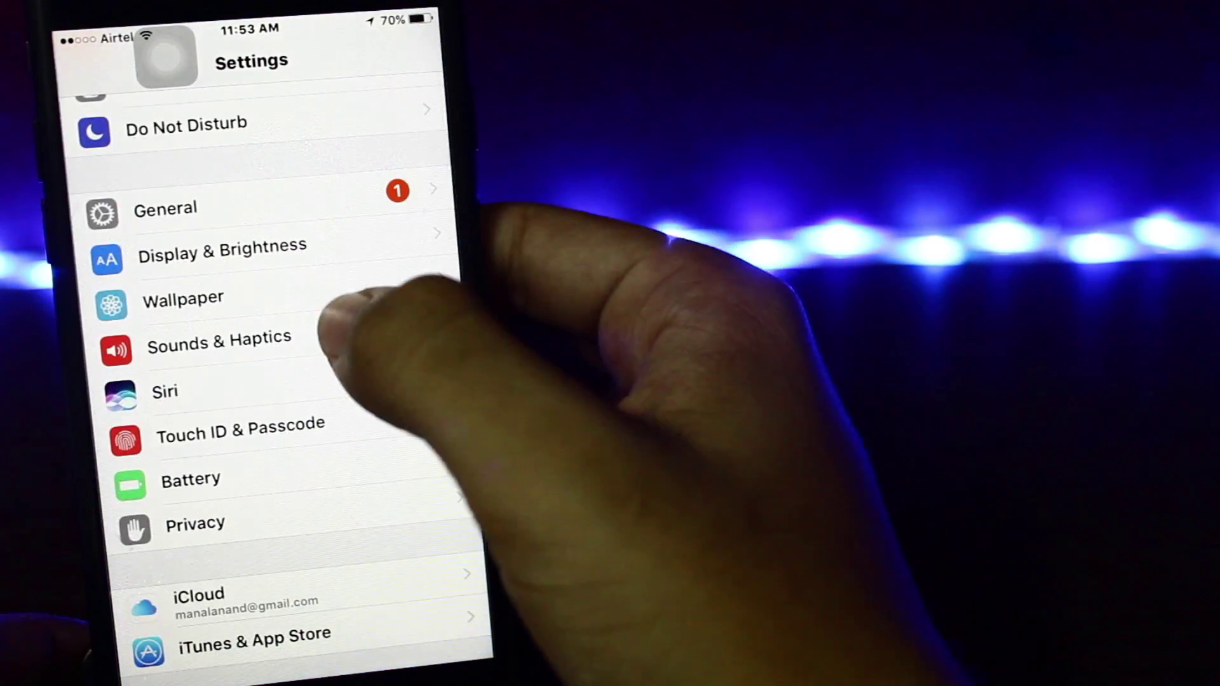
pyautogui.click(220, 343)
pyautogui.click(184, 495)
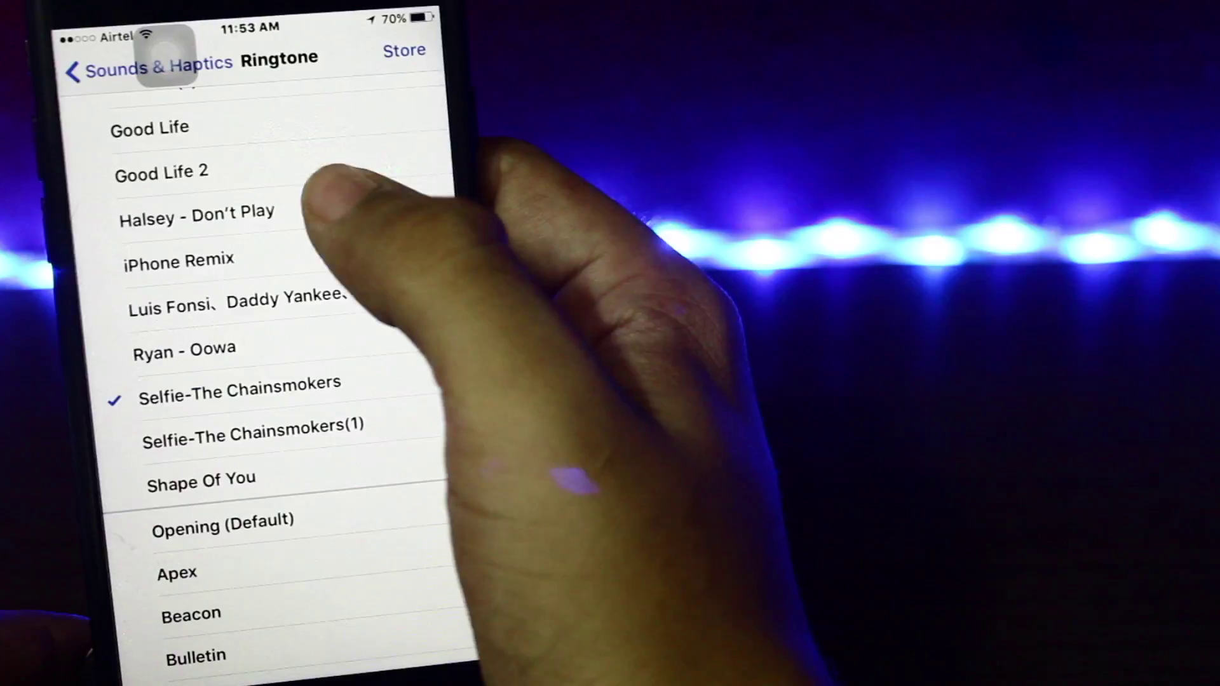
pyautogui.click(286, 213)
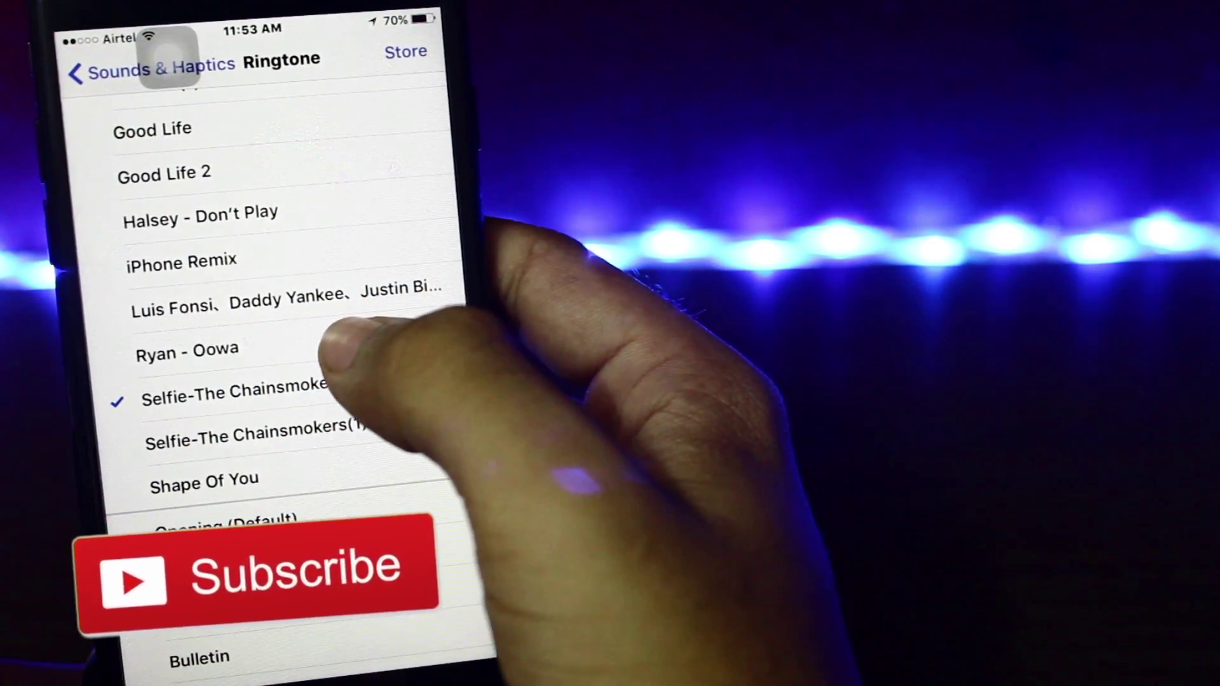
pyautogui.click(330, 349)
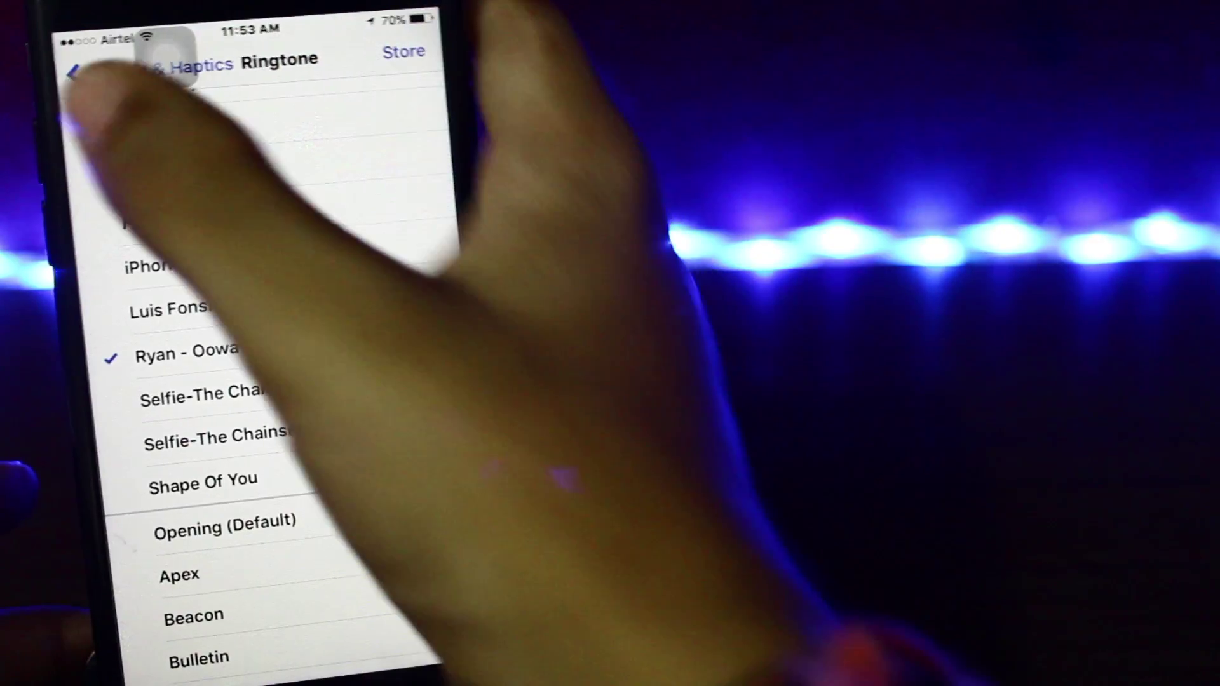
pyautogui.click(75, 71)
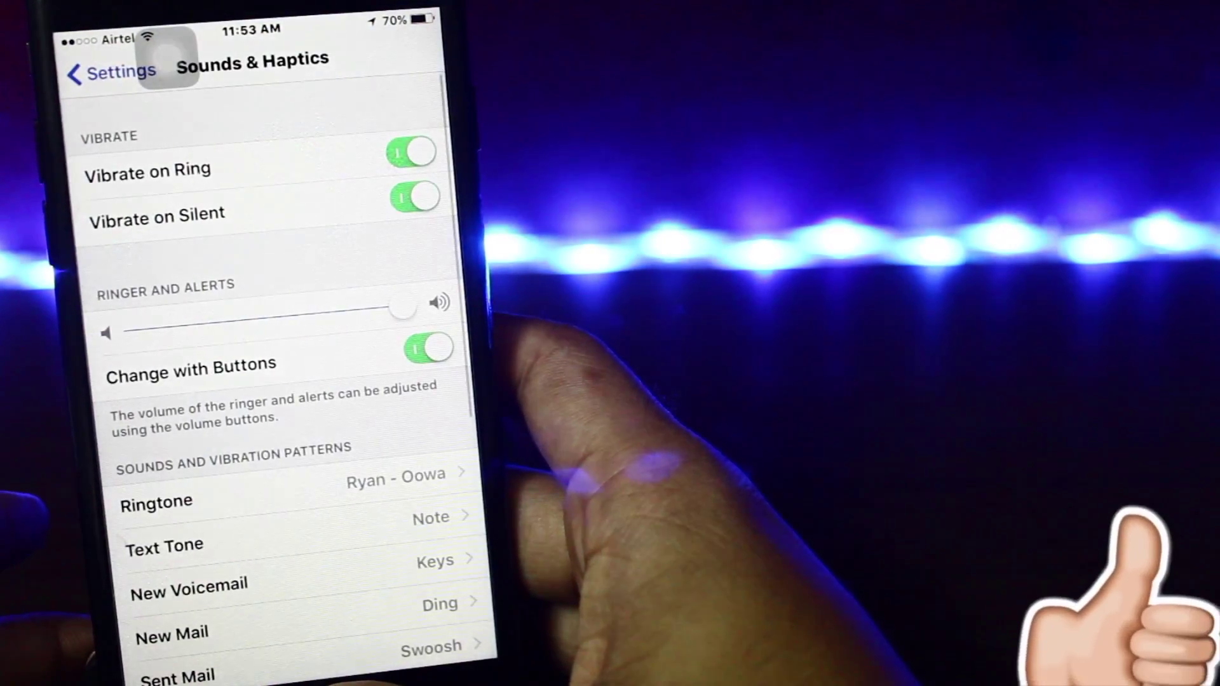
pyautogui.press('super')
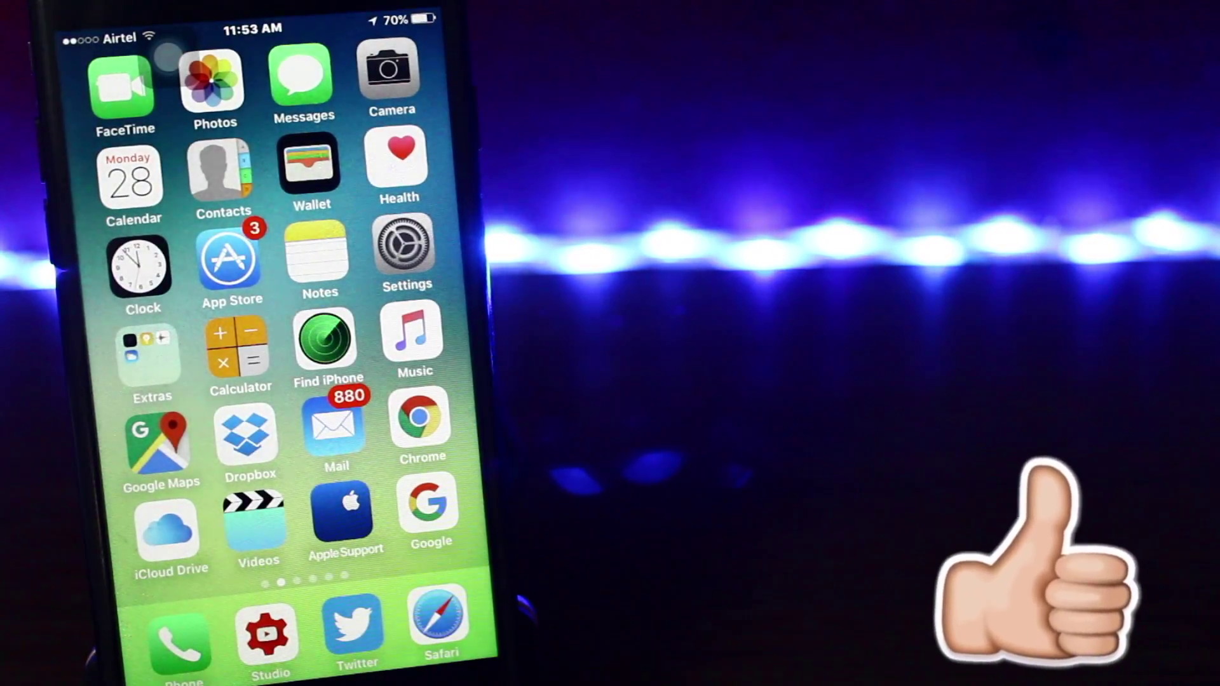